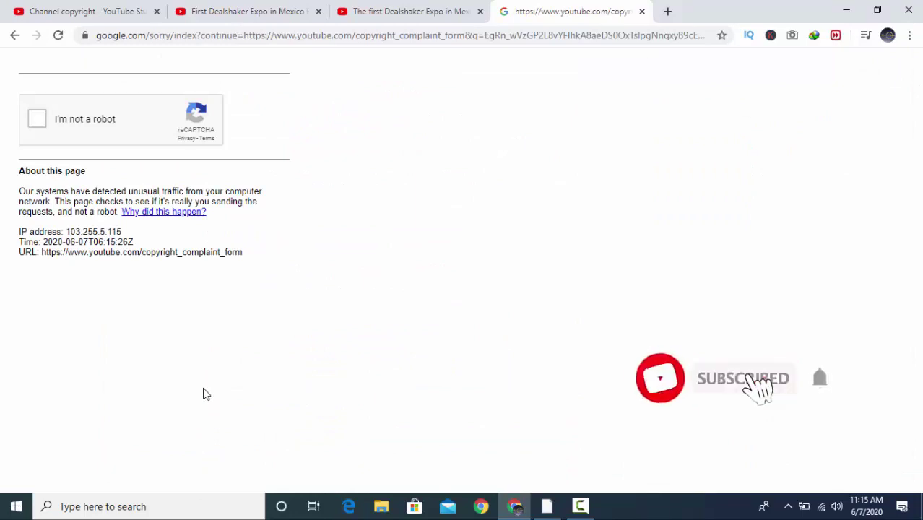
# - Tick the "I'm not a robot" reCAPTCHA checkbox on the unusual-traffic page
pyautogui.click(41, 121)
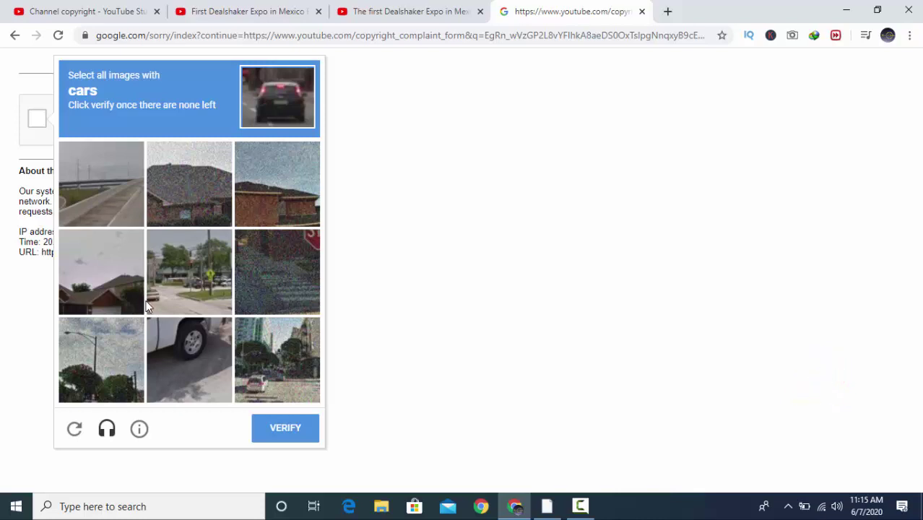
# - Select every car tile in the image challenge, including the replacement tile, and verify
pyautogui.click(177, 276)
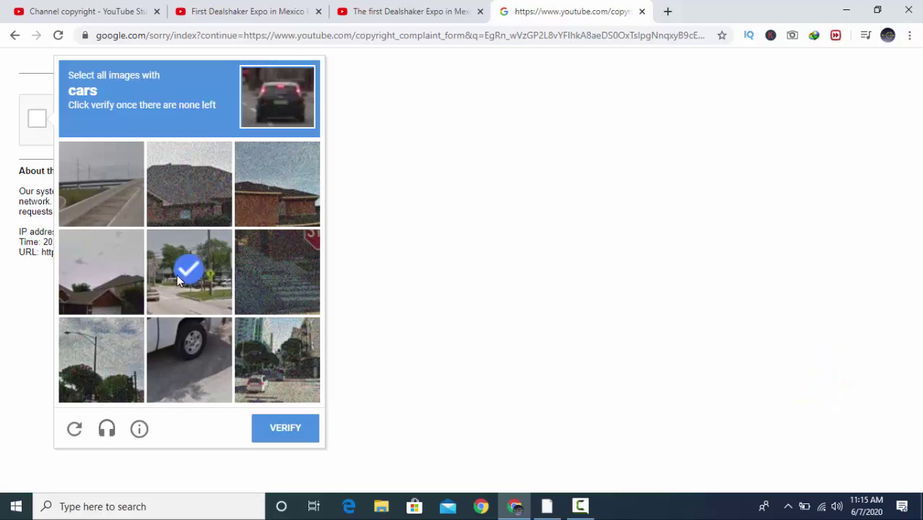
pyautogui.click(199, 351)
pyautogui.click(252, 369)
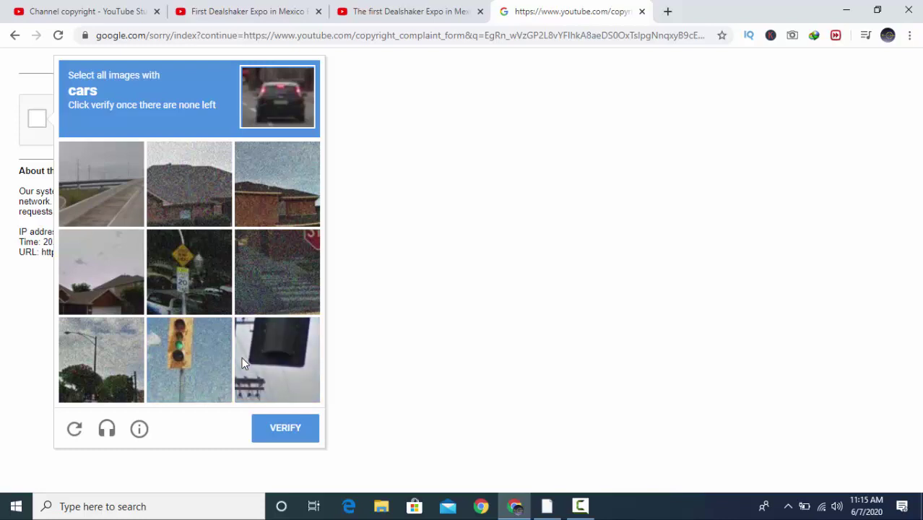
pyautogui.click(196, 294)
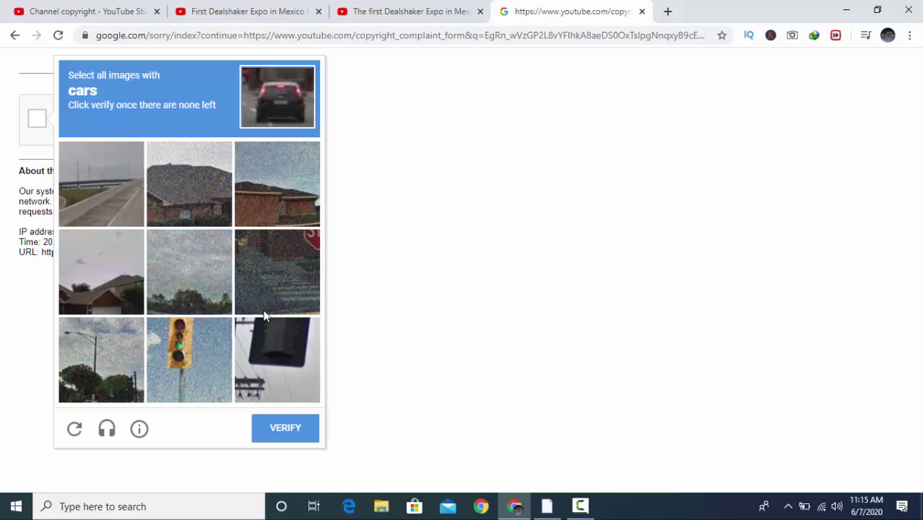
pyautogui.click(296, 429)
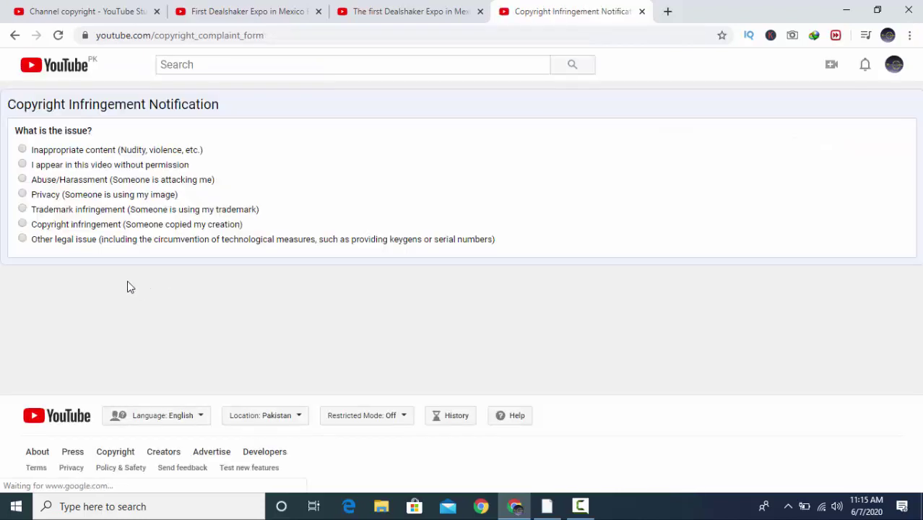
# - Choose Copyright infringement as the issue and "I am!" as the affected party
pyautogui.click(23, 225)
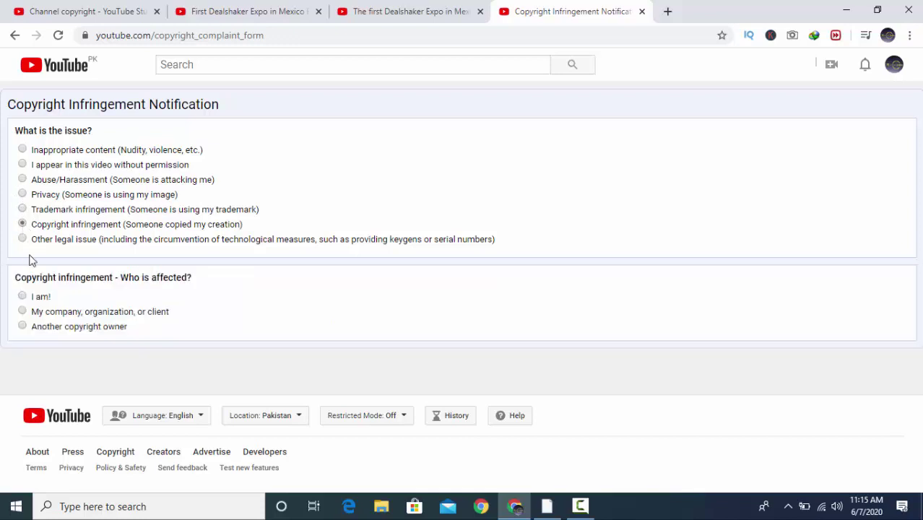
pyautogui.click(24, 302)
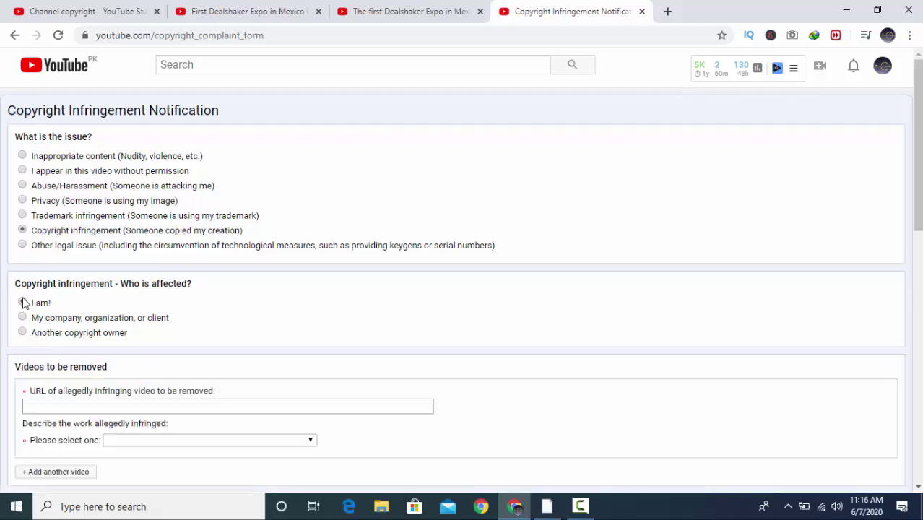
pyautogui.scroll(-1, 29, 299)
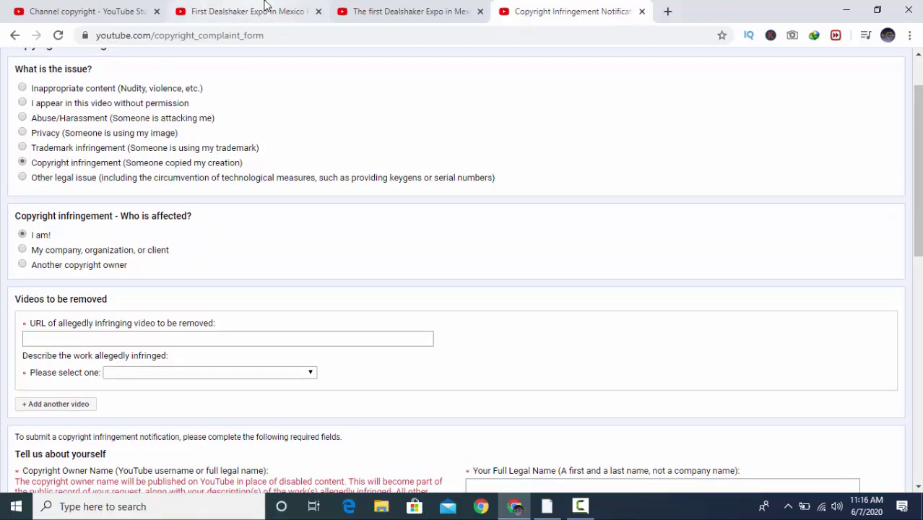
pyautogui.click(405, 6)
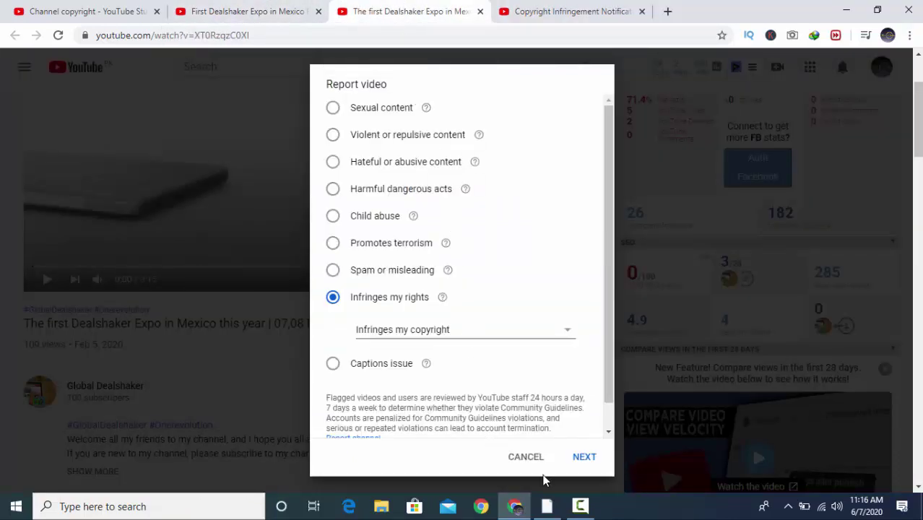
pyautogui.click(527, 457)
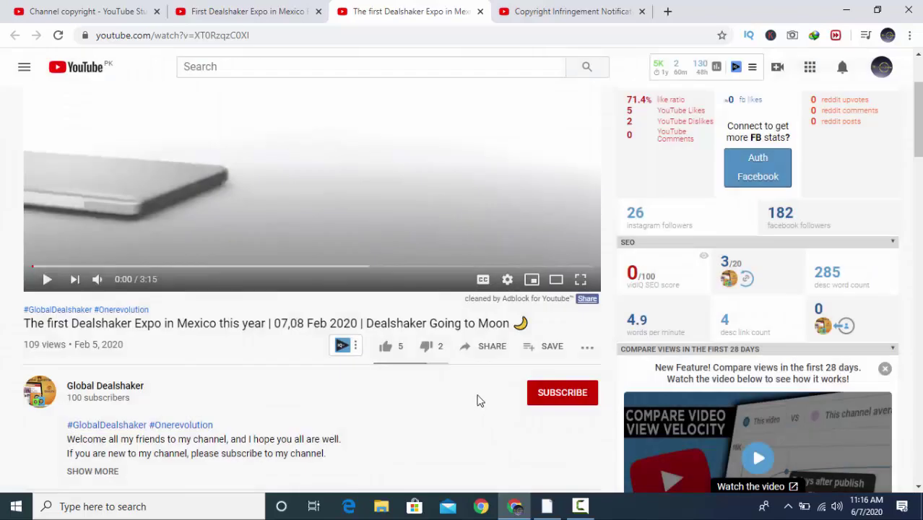
pyautogui.click(488, 350)
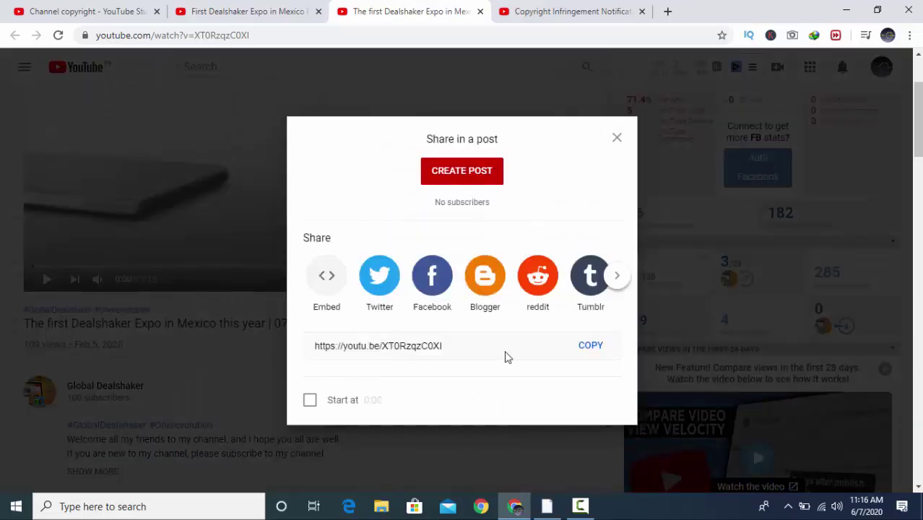
pyautogui.click(585, 347)
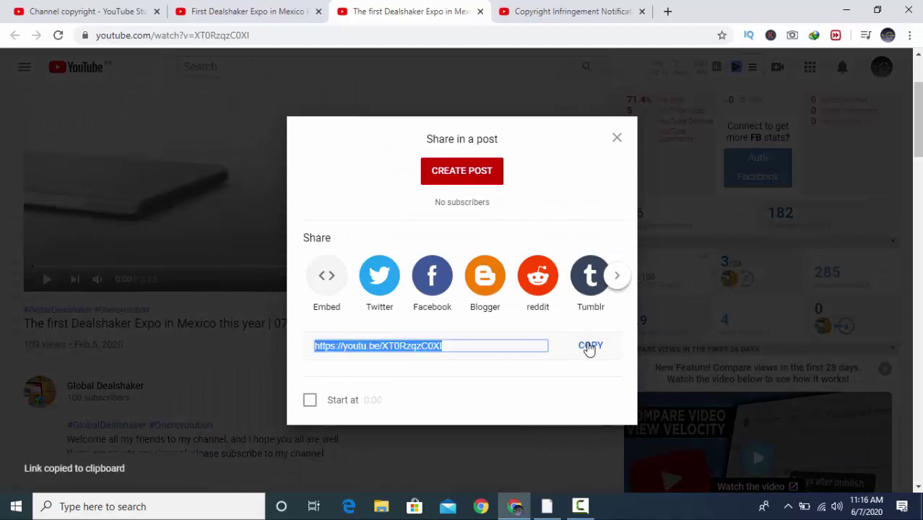
pyautogui.click(543, 8)
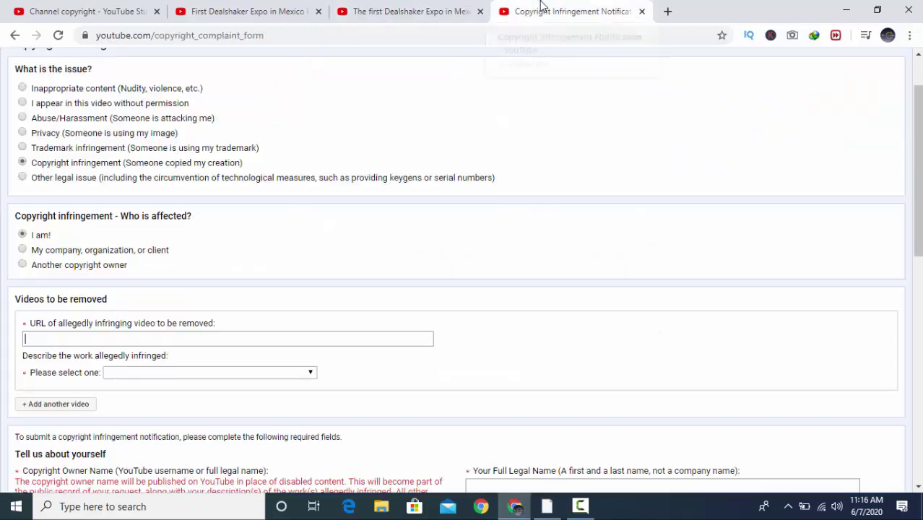
pyautogui.click(158, 338)
# - Paste the infringing URL and pick "My YouTube video was reuploaded by another user"
pyautogui.hotkey('ctrl', 'v')
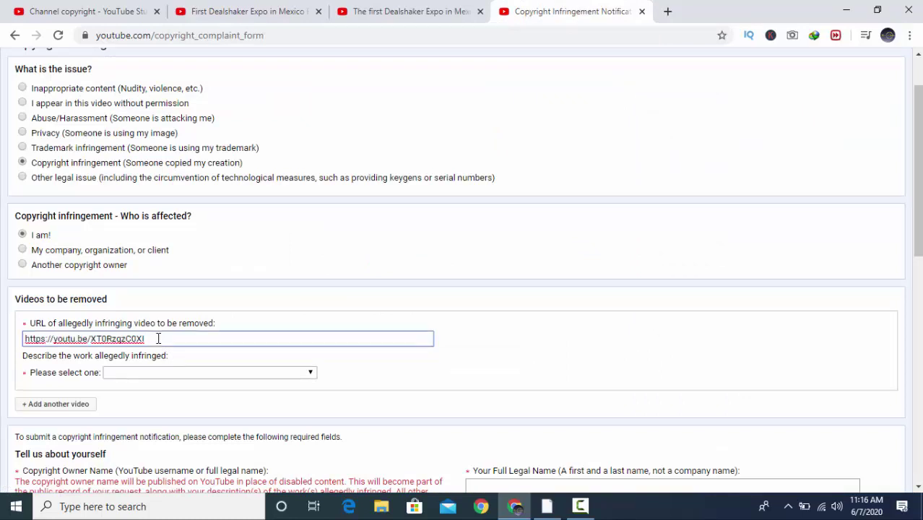
pyautogui.click(155, 357)
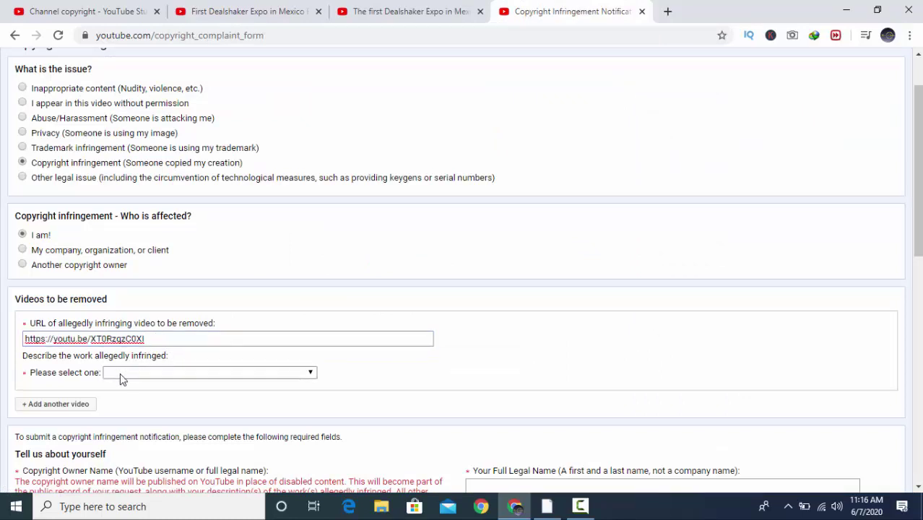
pyautogui.click(121, 375)
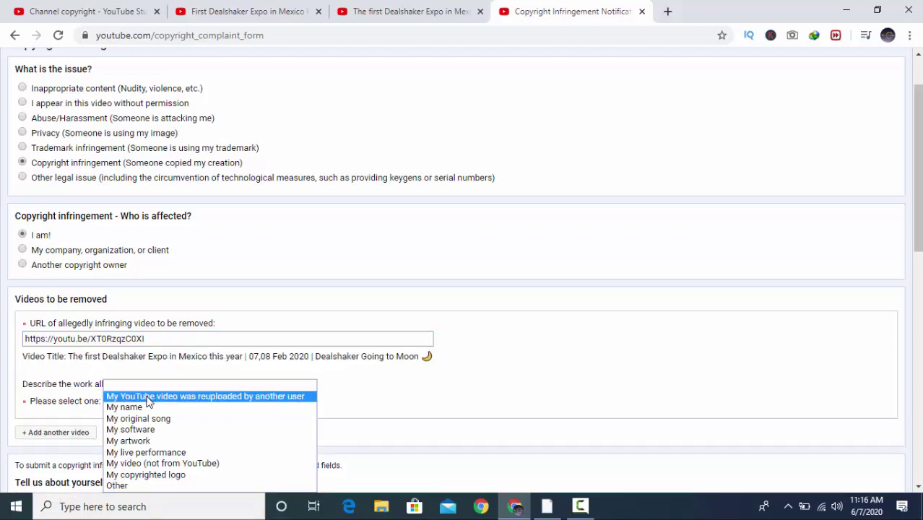
pyautogui.click(148, 396)
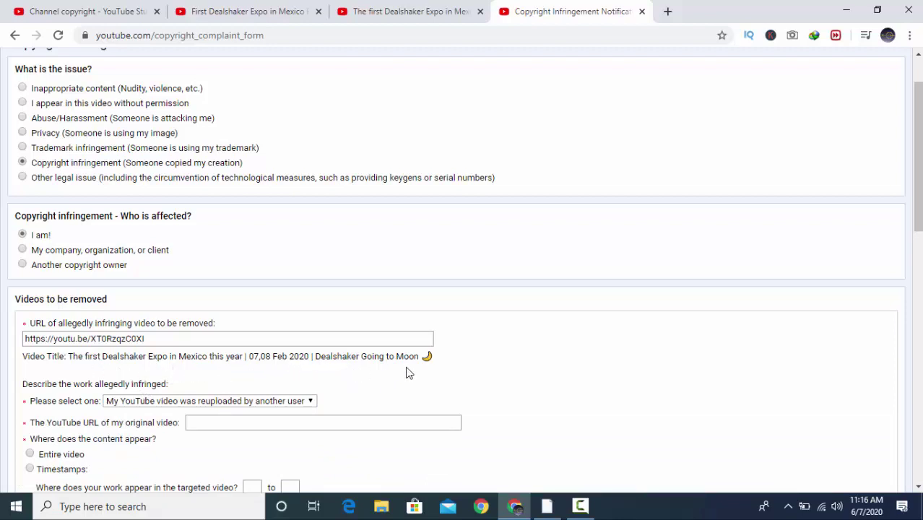
pyautogui.scroll(-1, 407, 370)
pyautogui.scroll(-1, 408, 370)
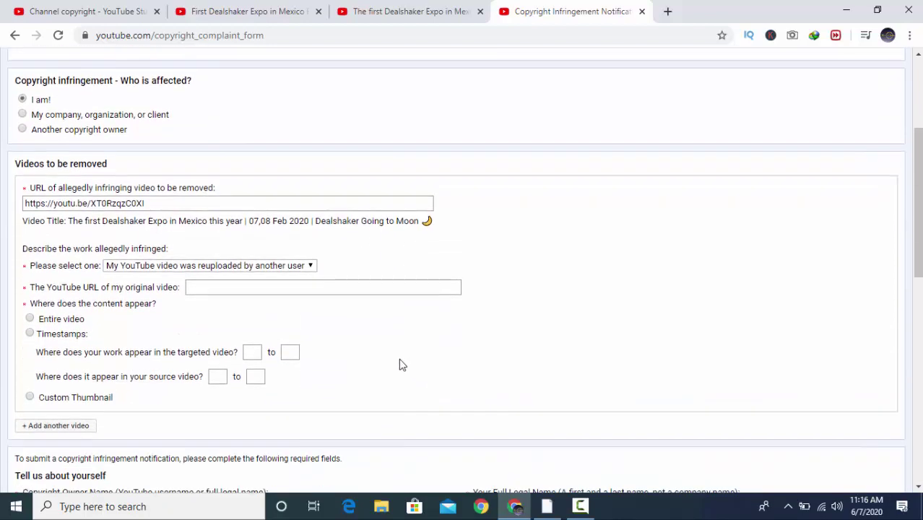
pyautogui.click(200, 287)
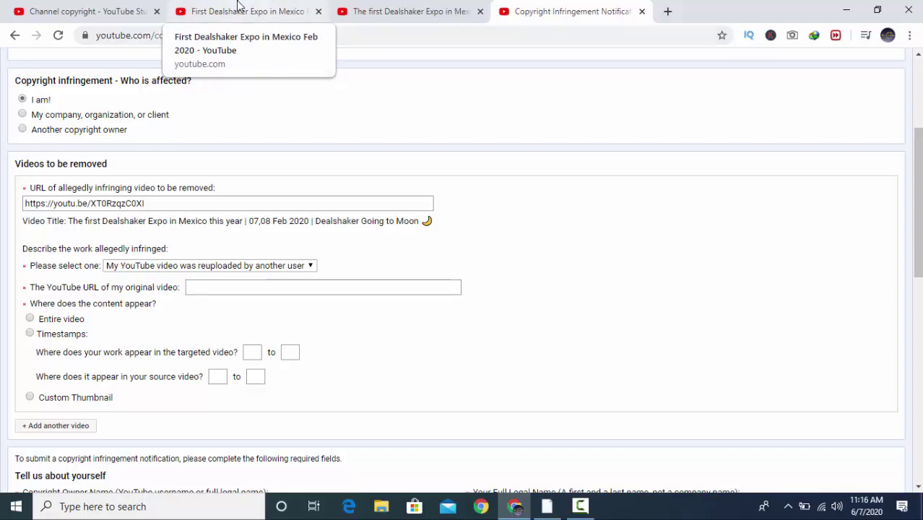
pyautogui.click(238, 7)
pyautogui.scroll(-2, 293, 193)
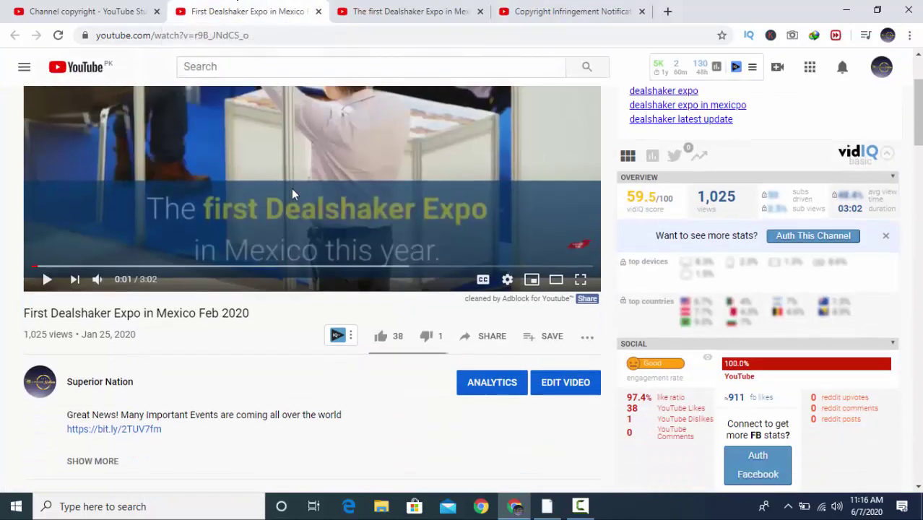
pyautogui.scroll(-1, 293, 193)
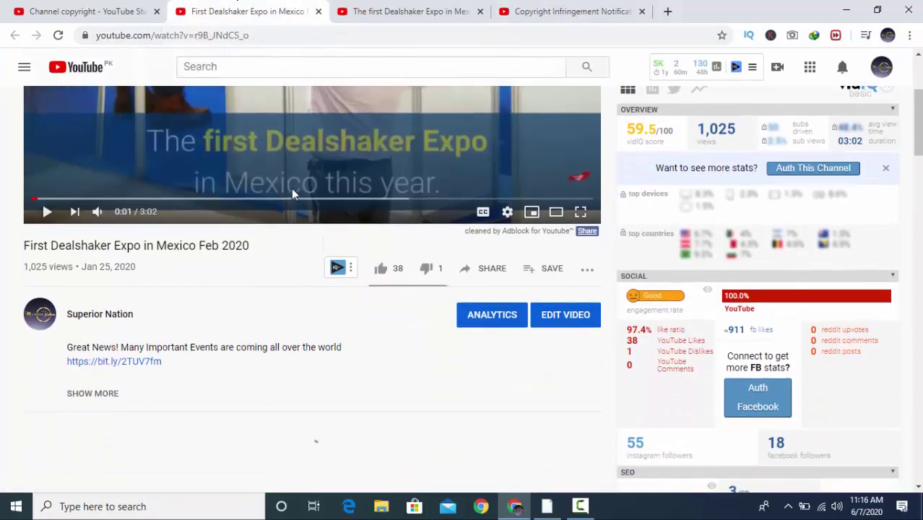
pyautogui.click(477, 271)
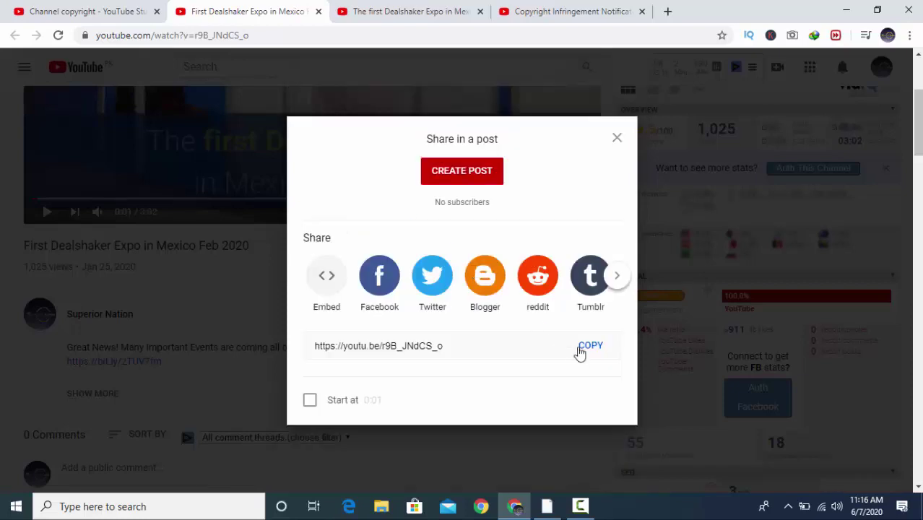
pyautogui.click(585, 349)
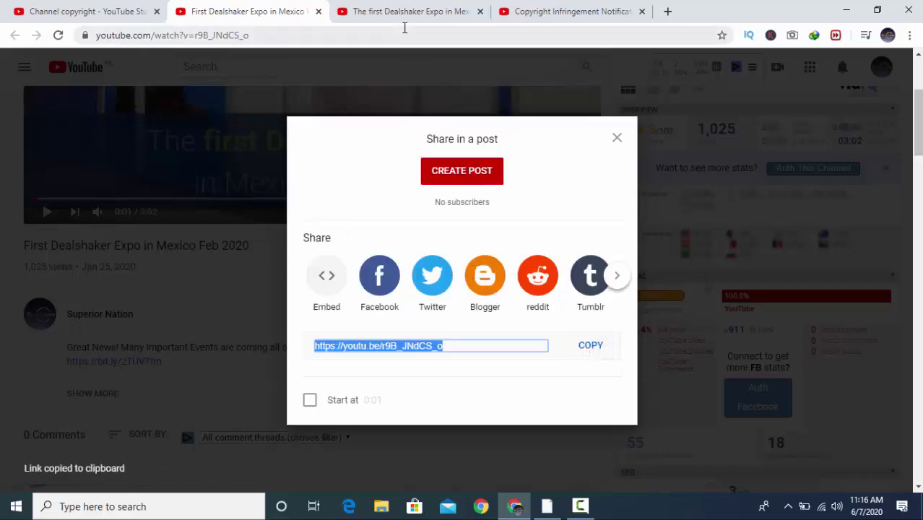
pyautogui.click(544, 8)
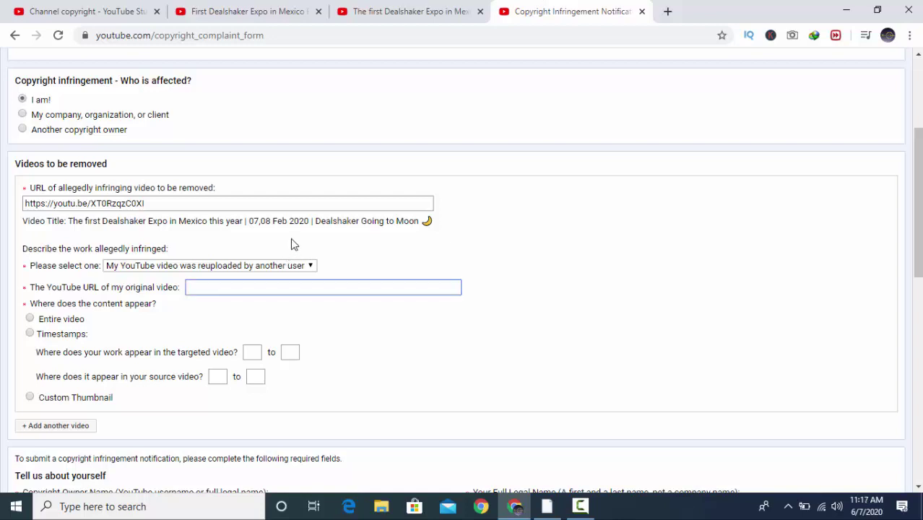
pyautogui.hotkey('ctrl', 'v')
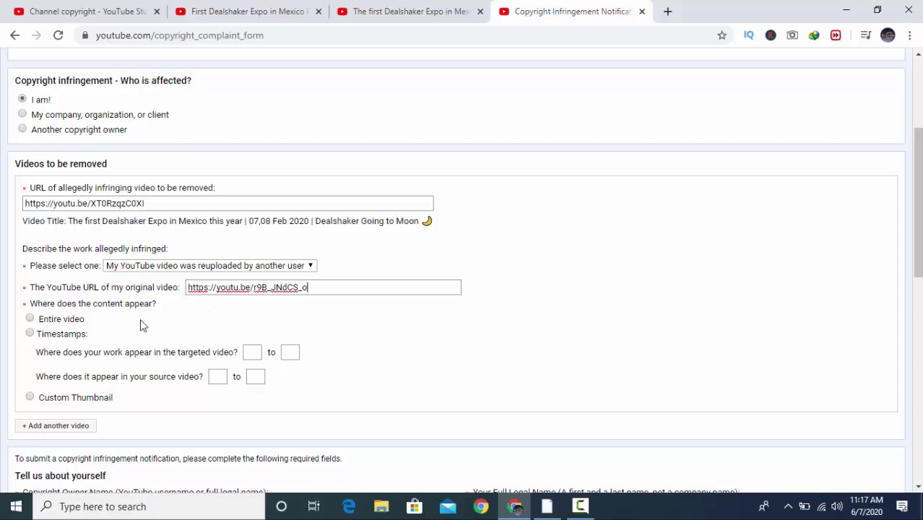
pyautogui.click(30, 320)
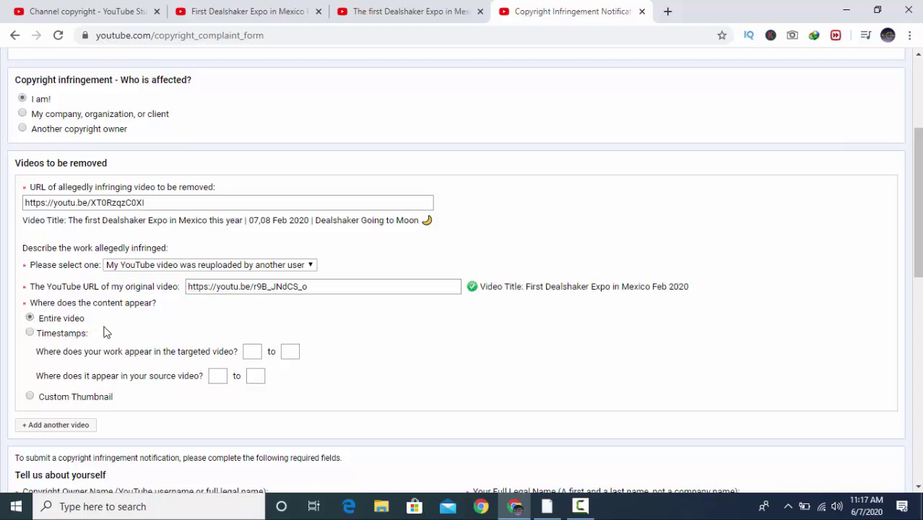
pyautogui.scroll(-1, 105, 330)
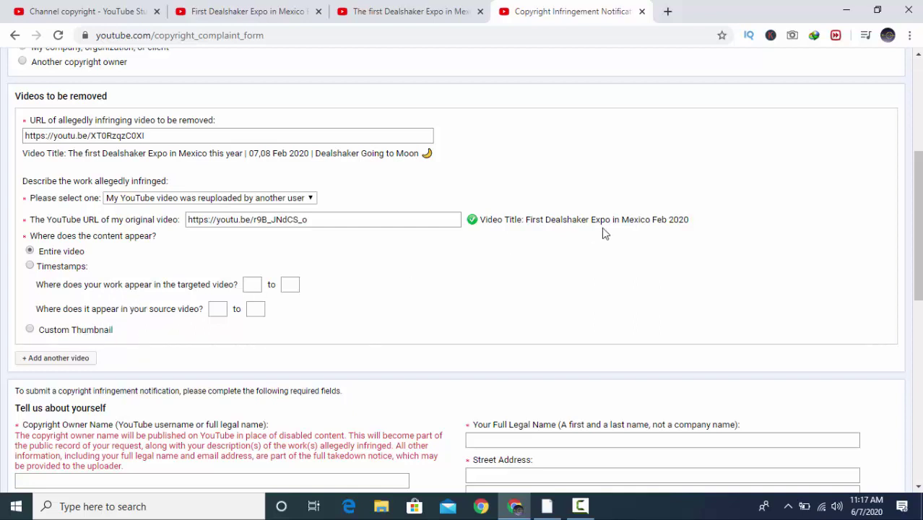
pyautogui.scroll(-1, 321, 273)
pyautogui.scroll(-2, 232, 278)
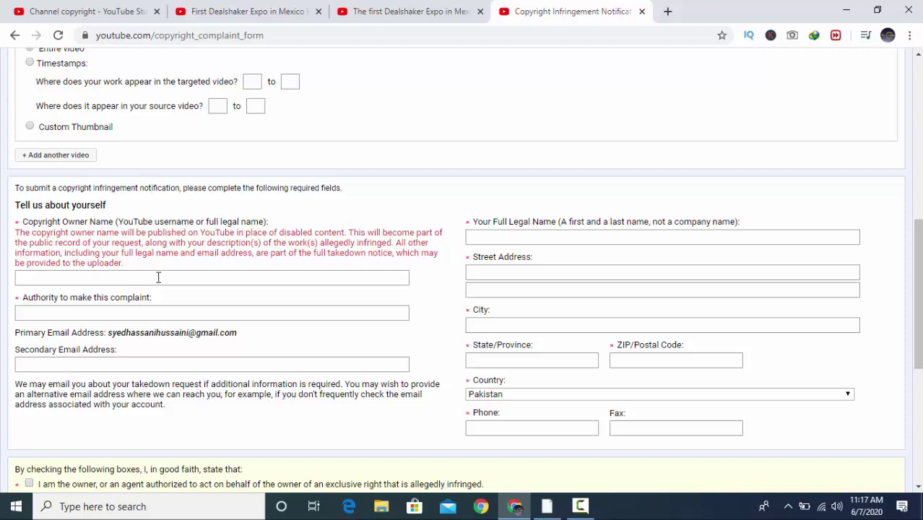
# - Enter Superior Nation as the copyright owner name and as the authority to complain
pyautogui.click(159, 278)
pyautogui.write('Su')
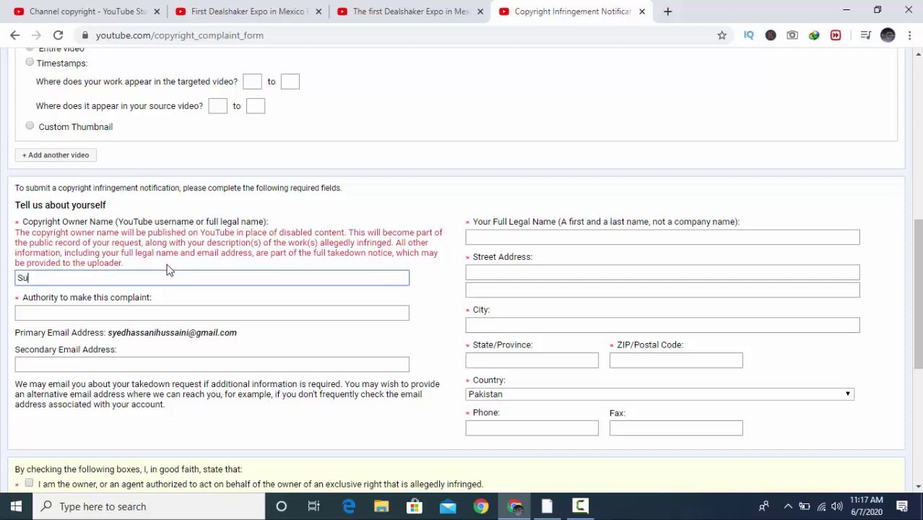
pyautogui.write('perior NAtion')
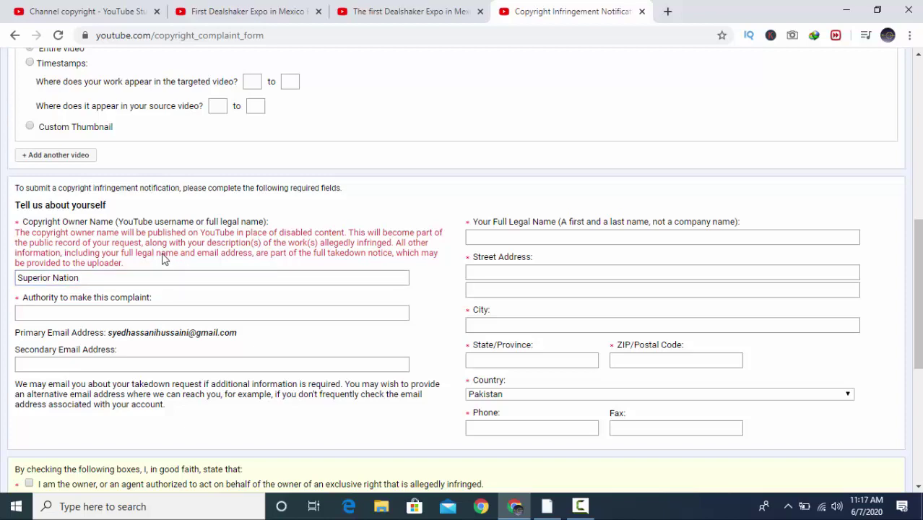
pyautogui.scroll(-1, 164, 258)
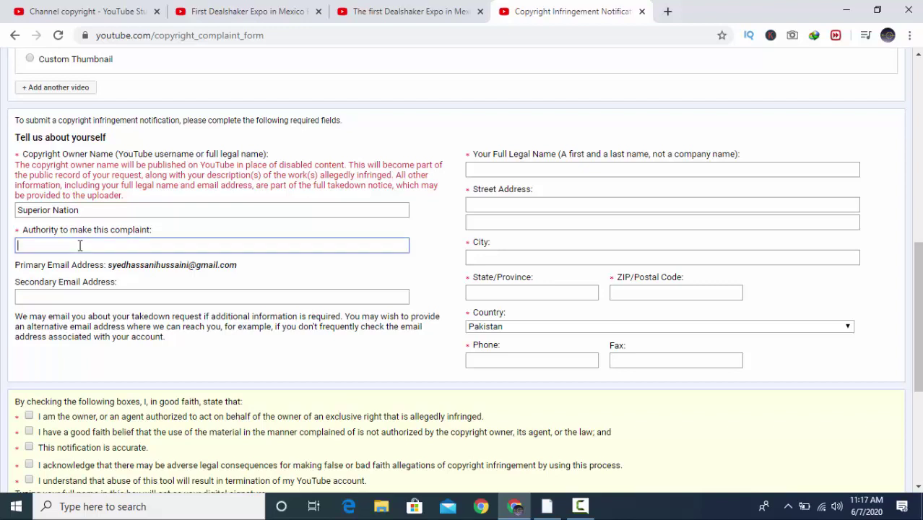
pyautogui.write('Superior Nation')
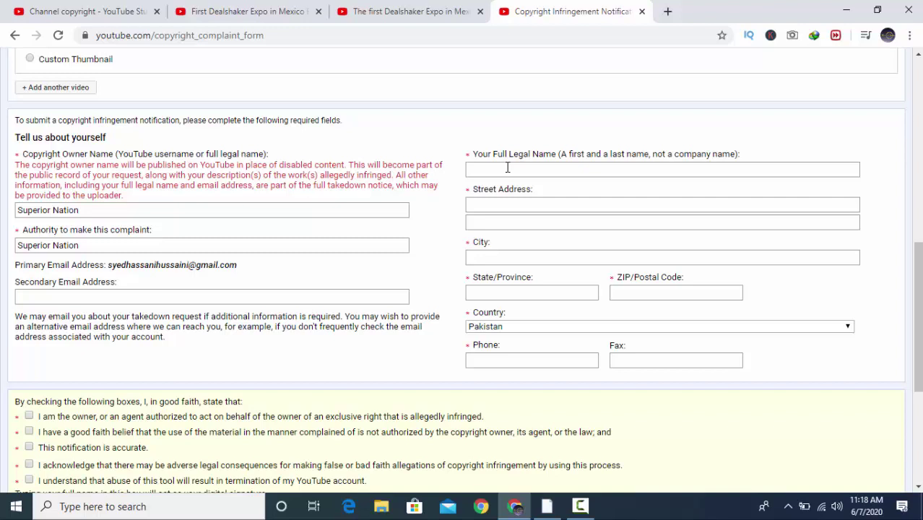
# - Type the owner's full legal name and their street address
pyautogui.write('S')
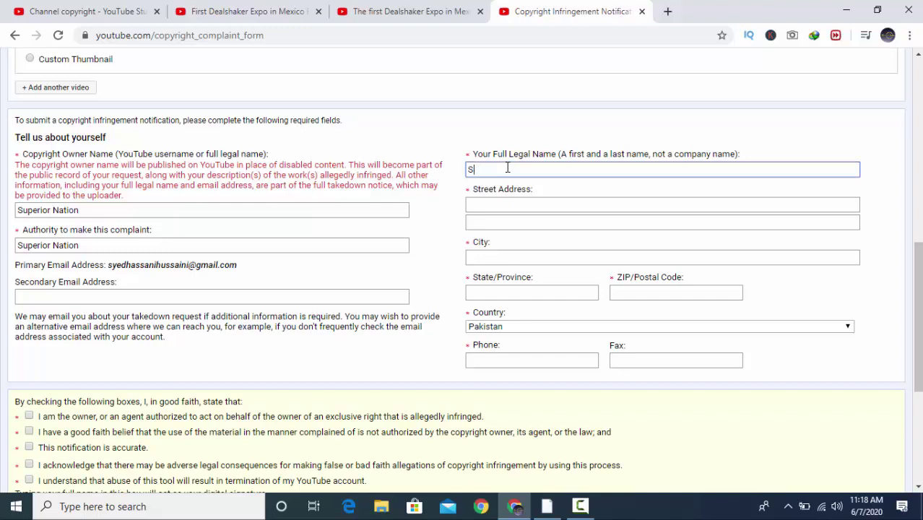
pyautogui.write('eyyed Hassani Hu')
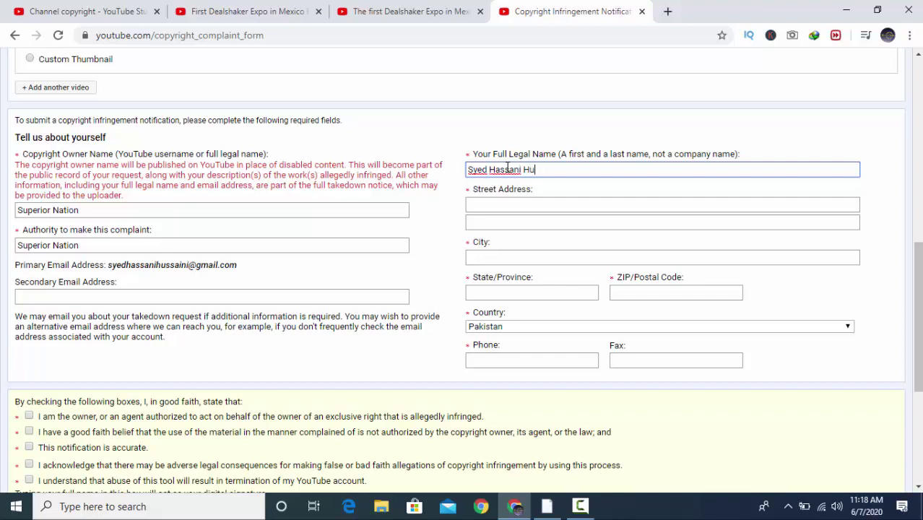
pyautogui.write('ssaini')
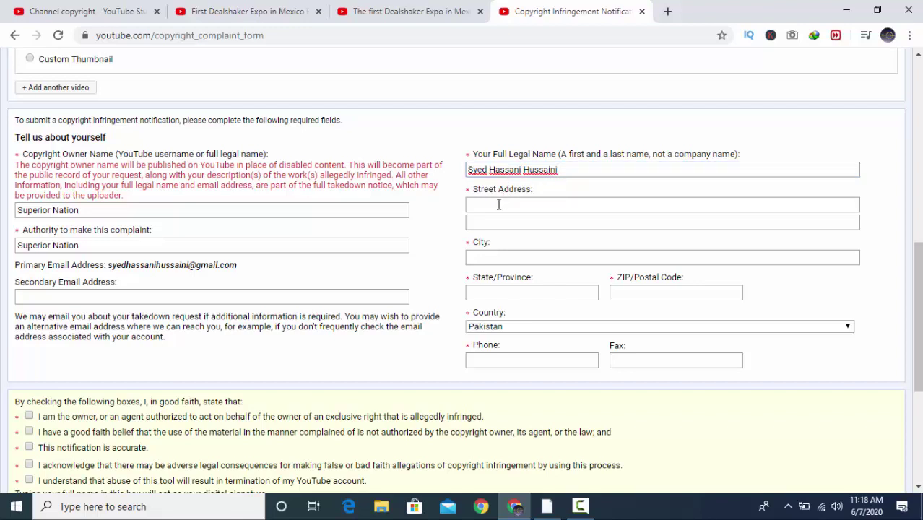
pyautogui.click(500, 204)
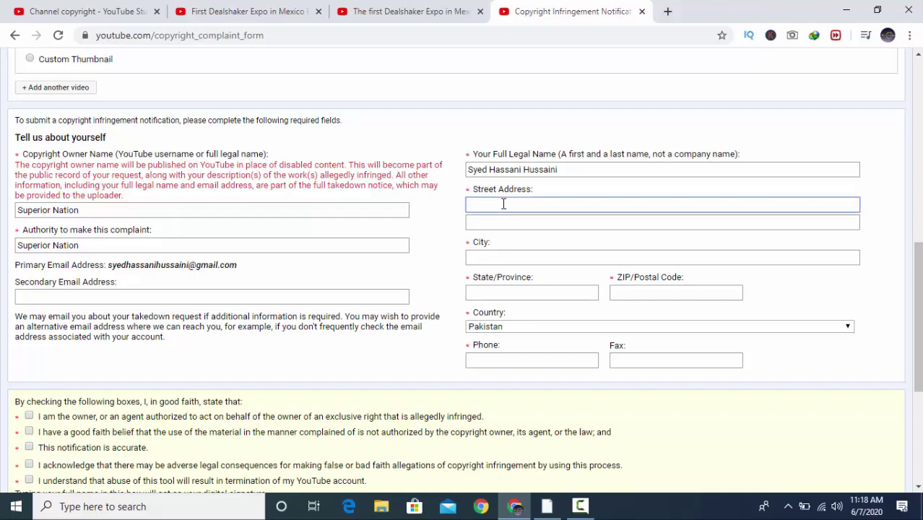
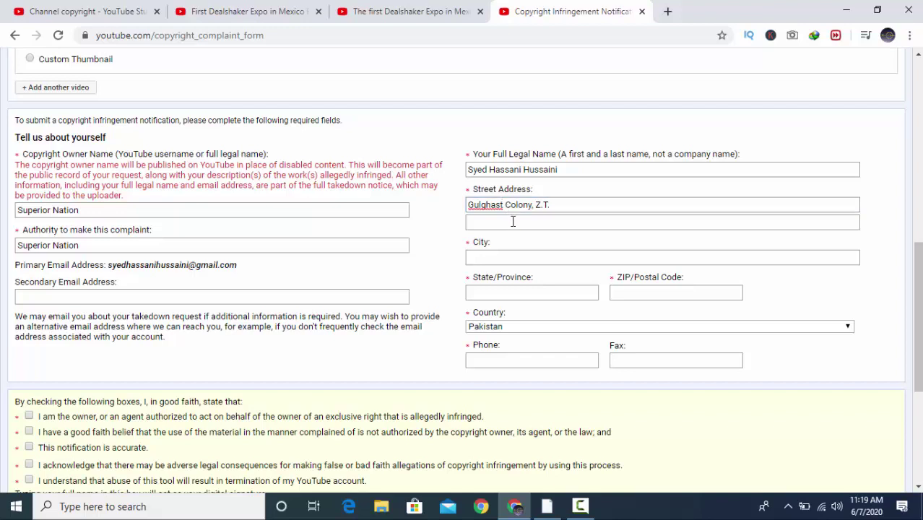
# - Fill in the city, state/province and ZIP/postal code of the owner's address
pyautogui.click(511, 258)
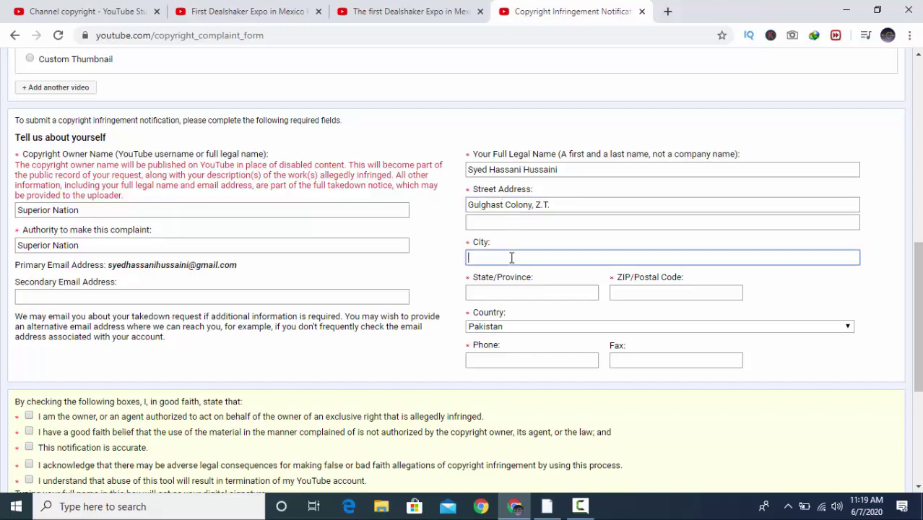
pyautogui.write('Multan')
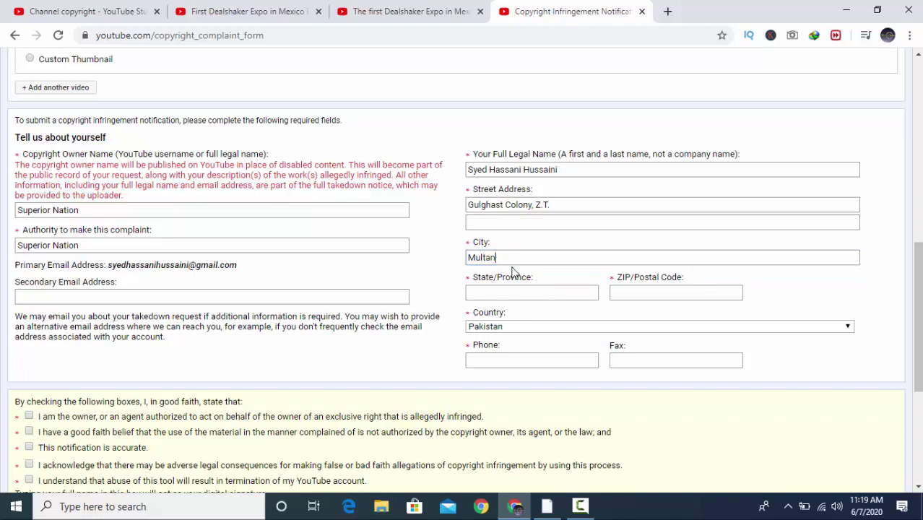
pyautogui.click(527, 297)
pyautogui.write('Punjab')
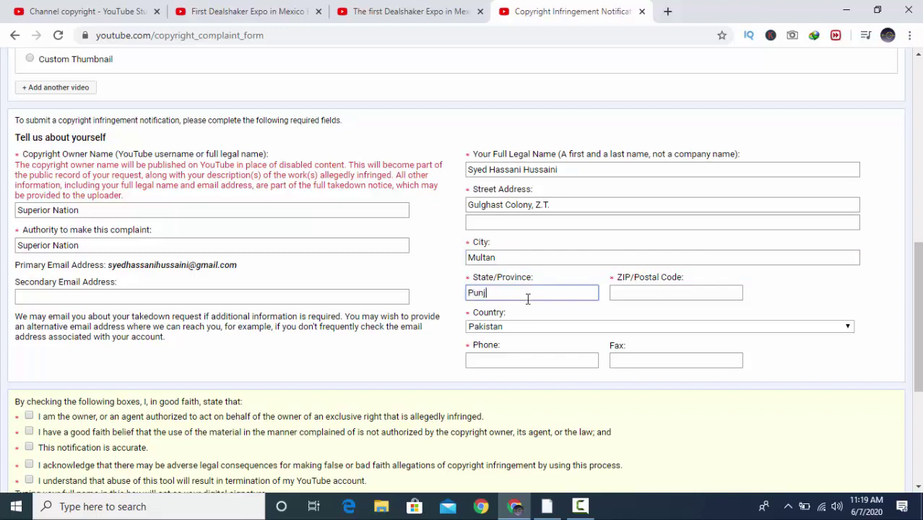
pyautogui.click(611, 292)
pyautogui.write('6000')
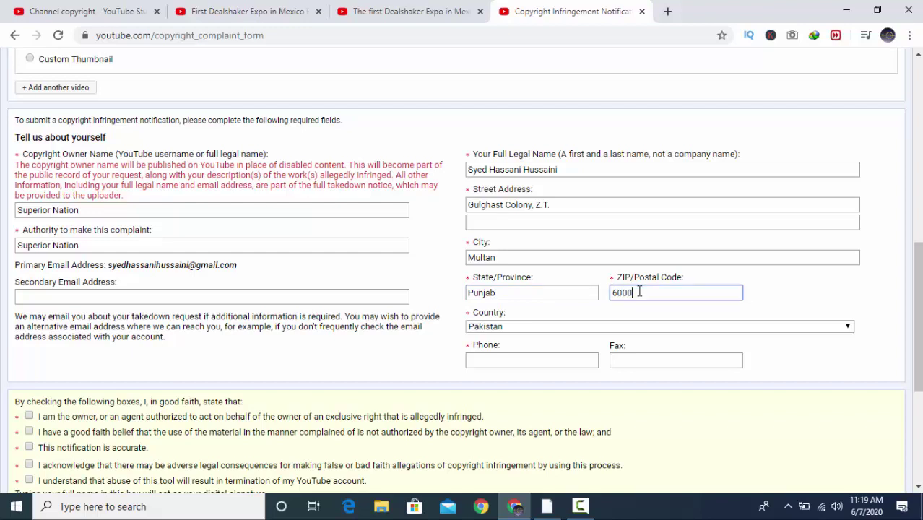
pyautogui.write('0')
# - Begin entering the owner's phone number
pyautogui.click(507, 360)
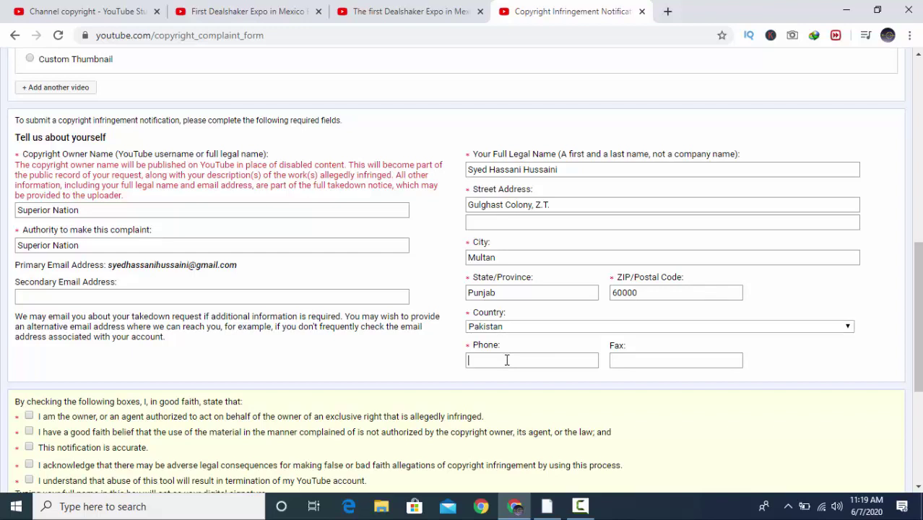
pyautogui.write('0')
pyautogui.write('3')
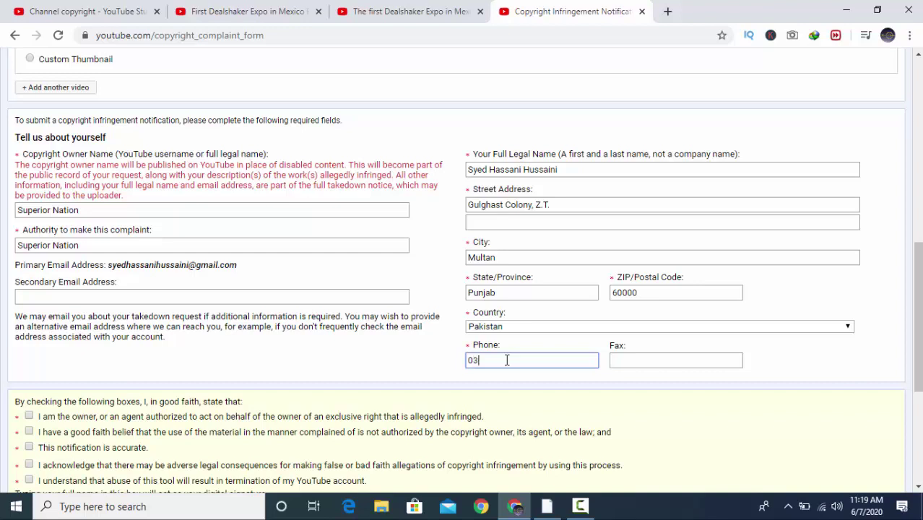